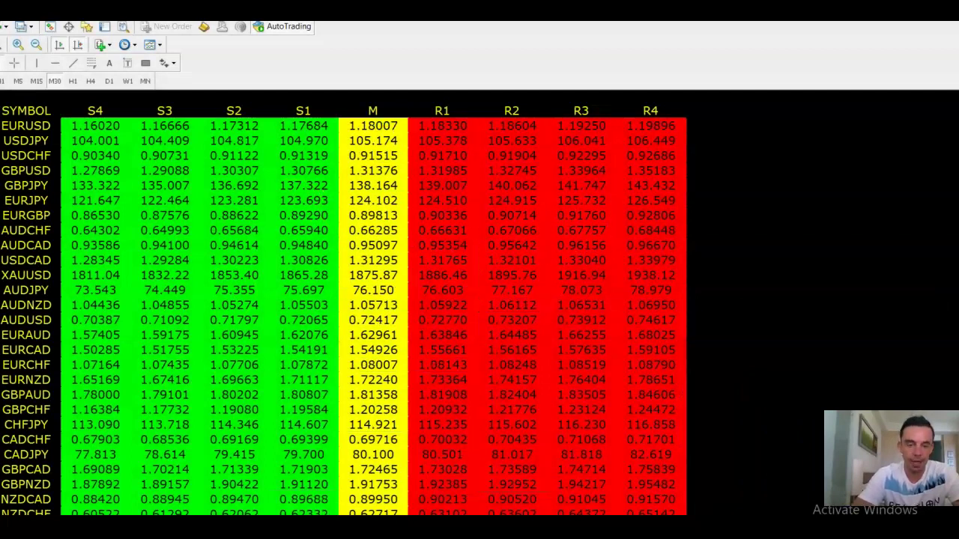
# Check row 18 (NZD/USD SELL: entry 0.691, stop 0.703, target 0.66) in TheFxAce_WeeklySignals, then return to MetaTrader.
pyautogui.moveTo(260, 531)
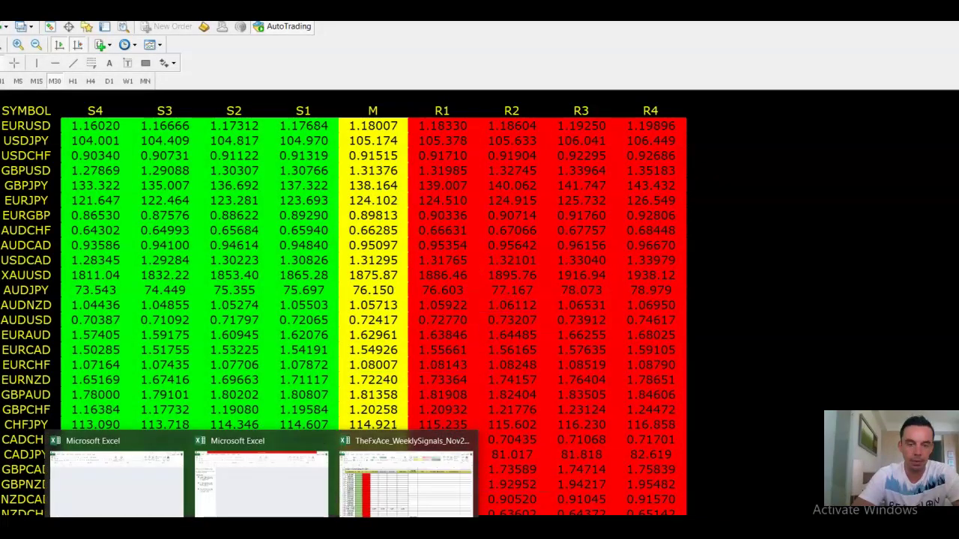
pyautogui.click(408, 468)
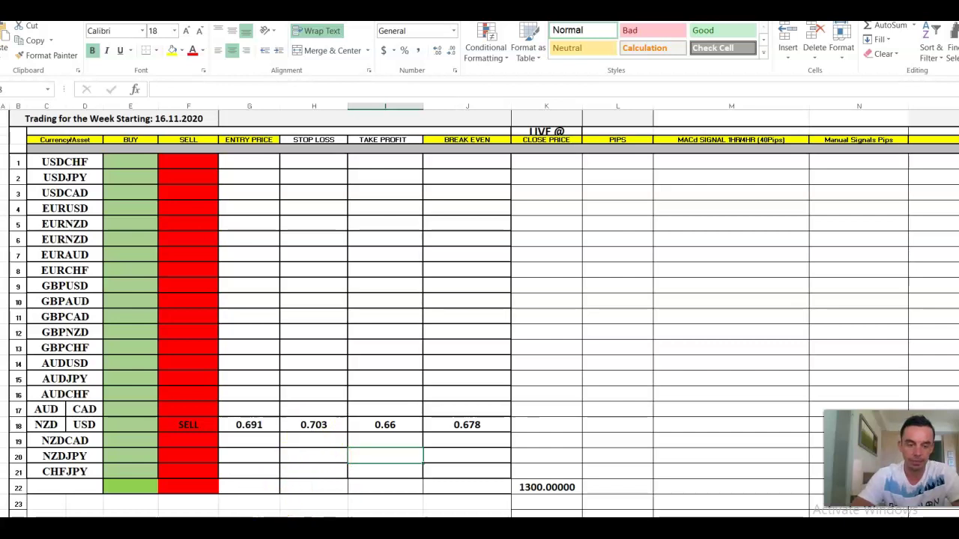
pyautogui.click(230, 488)
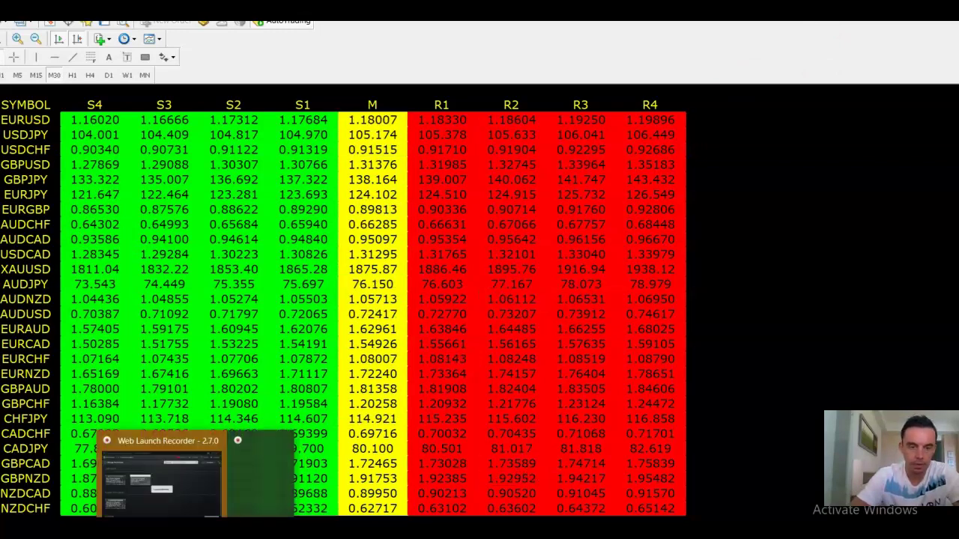
# Dismiss the popup, then show the NZDUSD chart on W1, zoomed out for more weekly bars.
pyautogui.click(242, 488)
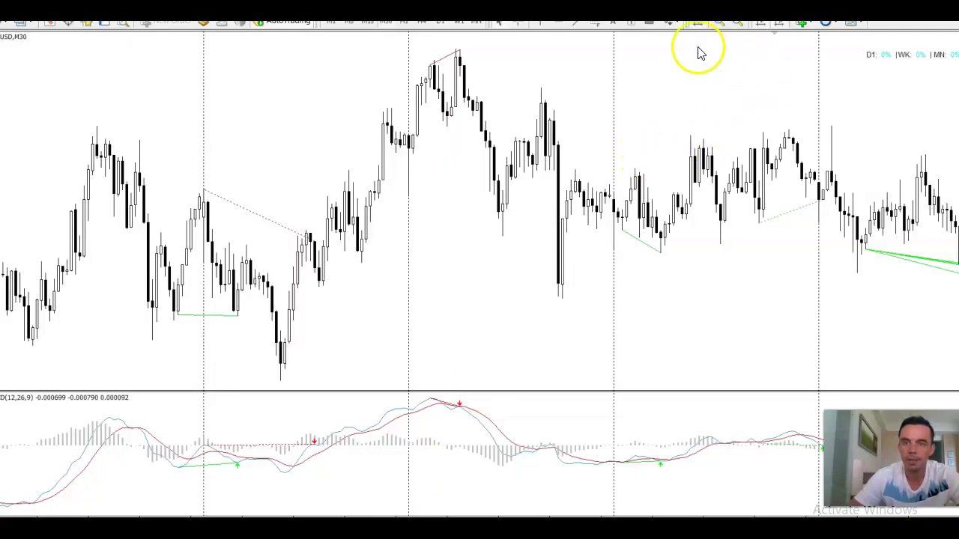
pyautogui.click(458, 24)
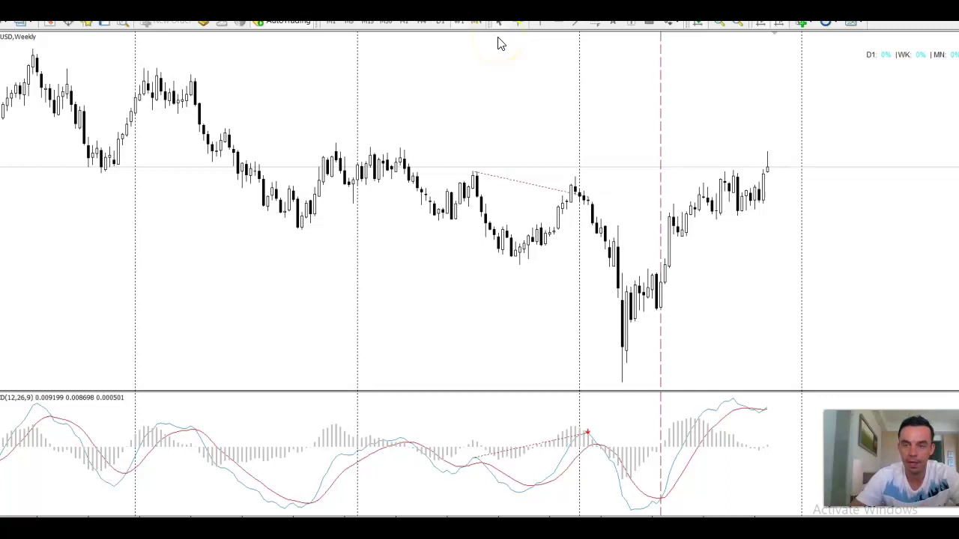
pyautogui.click(734, 28)
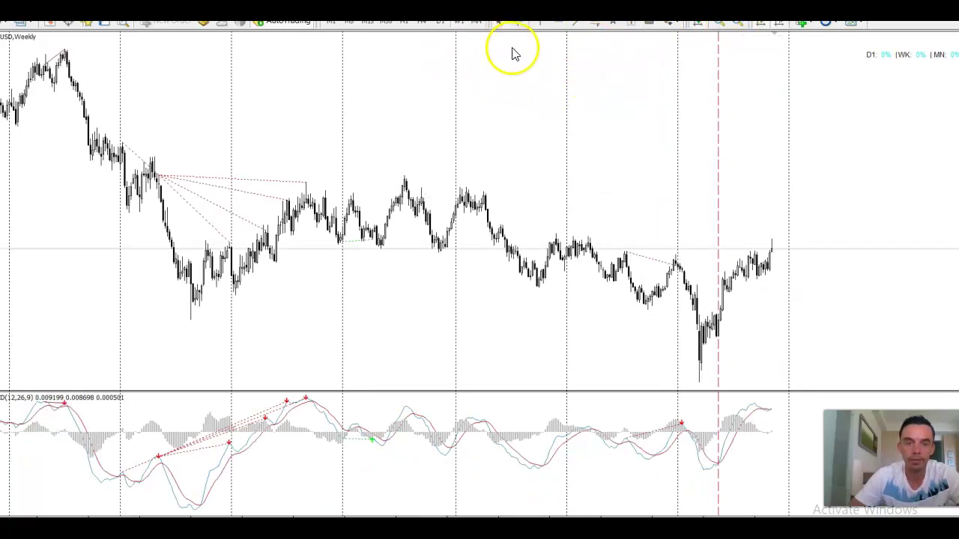
# Place a red horizontal line at the level where price repeatedly turned.
pyautogui.click(561, 24)
pyautogui.click(612, 185)
pyautogui.moveTo(612, 186); pyautogui.dragTo(618, 242)
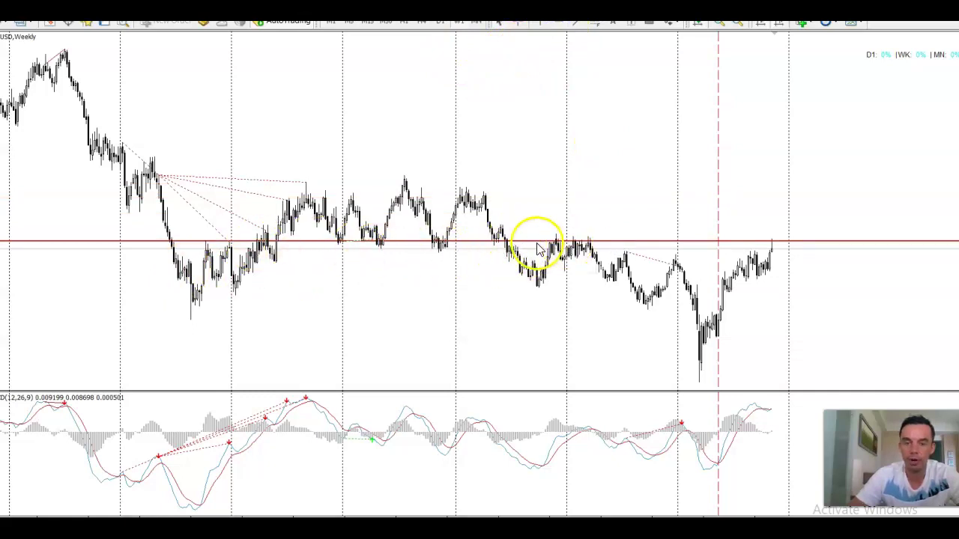
pyautogui.moveTo(590, 255)
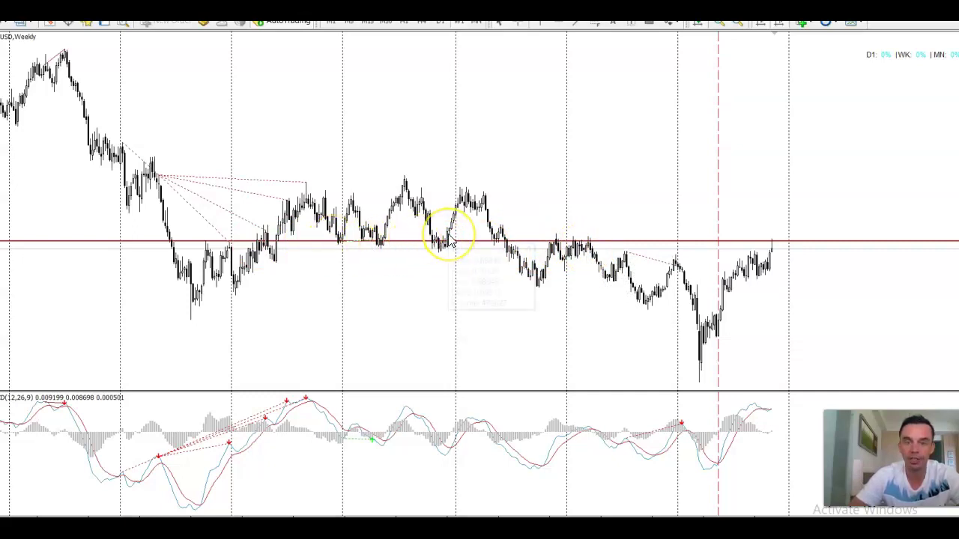
pyautogui.moveTo(450, 238)
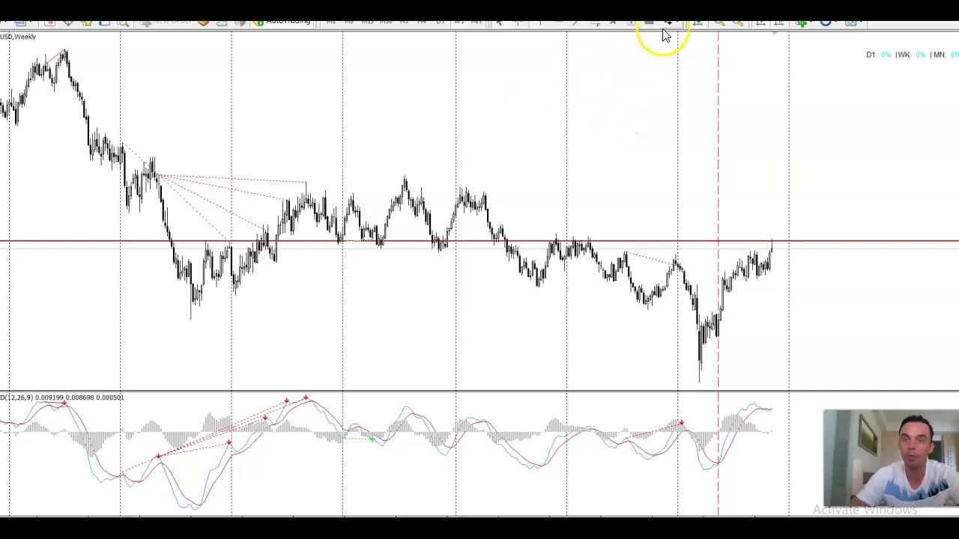
# On the zoomed-in monthly chart, draw a cyan resistance rectangle from 0.68154 to 0.69695 at the highs.
pyautogui.click(480, 29)
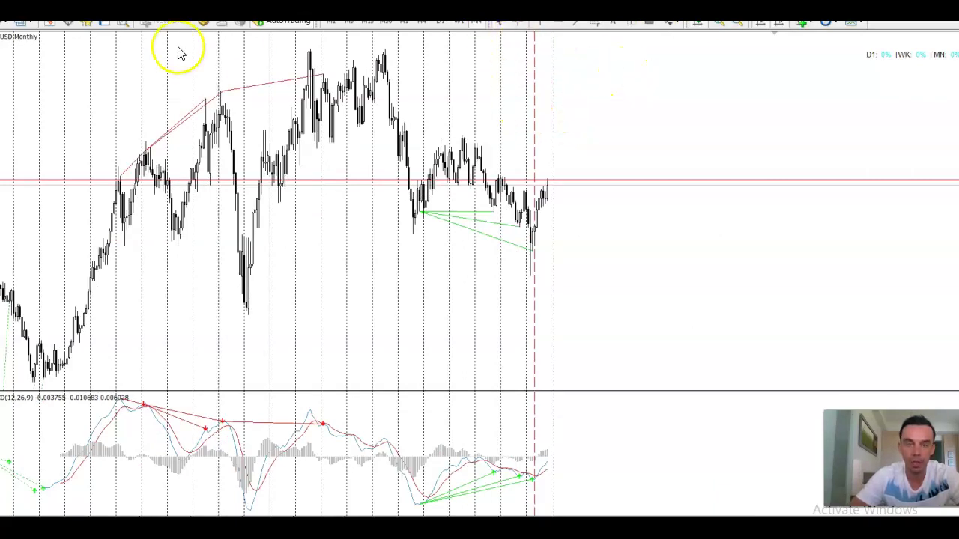
pyautogui.click(719, 25)
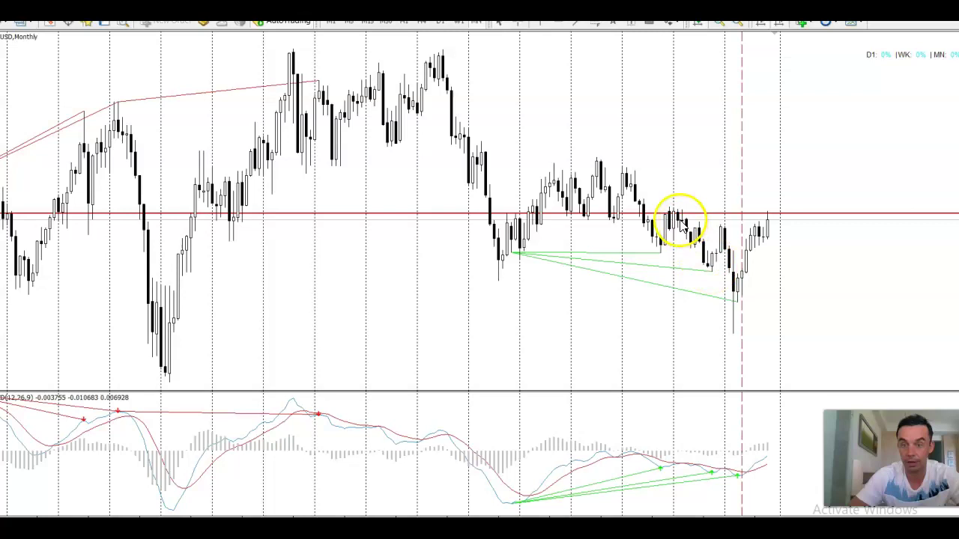
pyautogui.click(646, 23)
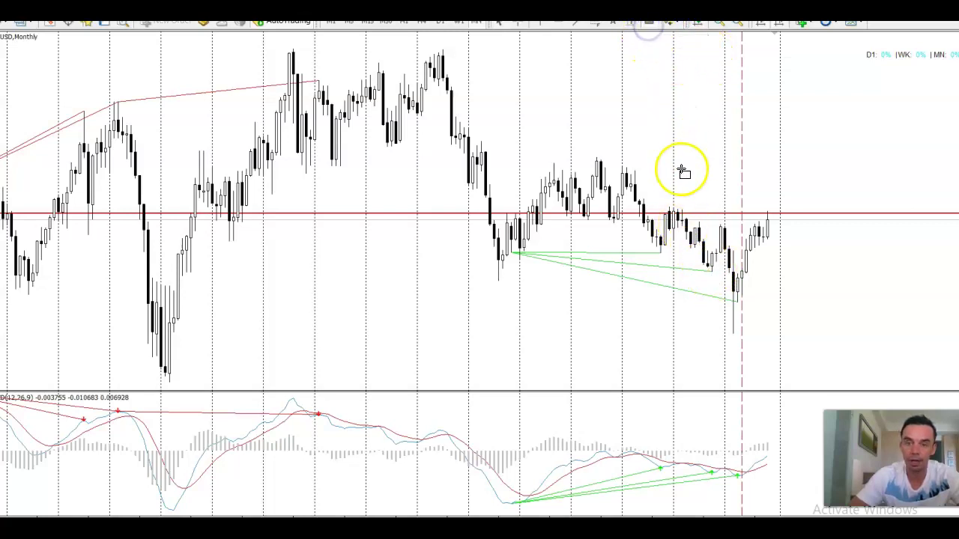
pyautogui.click(673, 208)
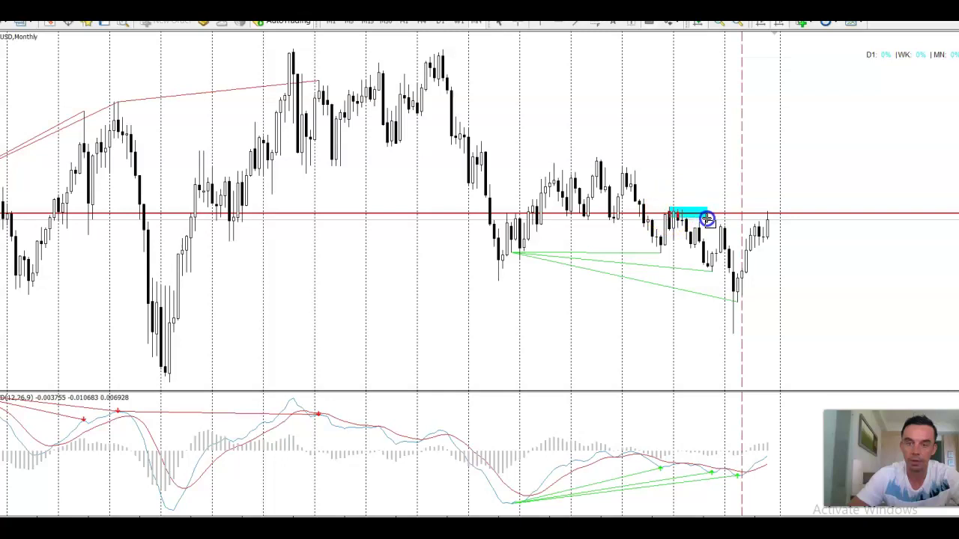
# Refresh the chart through the Indicators List, then return to the weekly timeframe.
pyautogui.rightClick(694, 177)
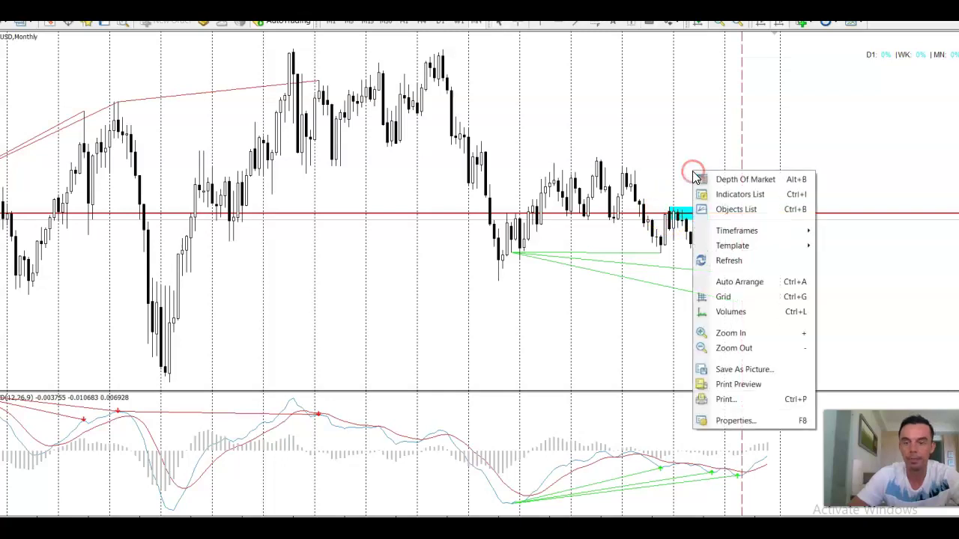
pyautogui.click(708, 190)
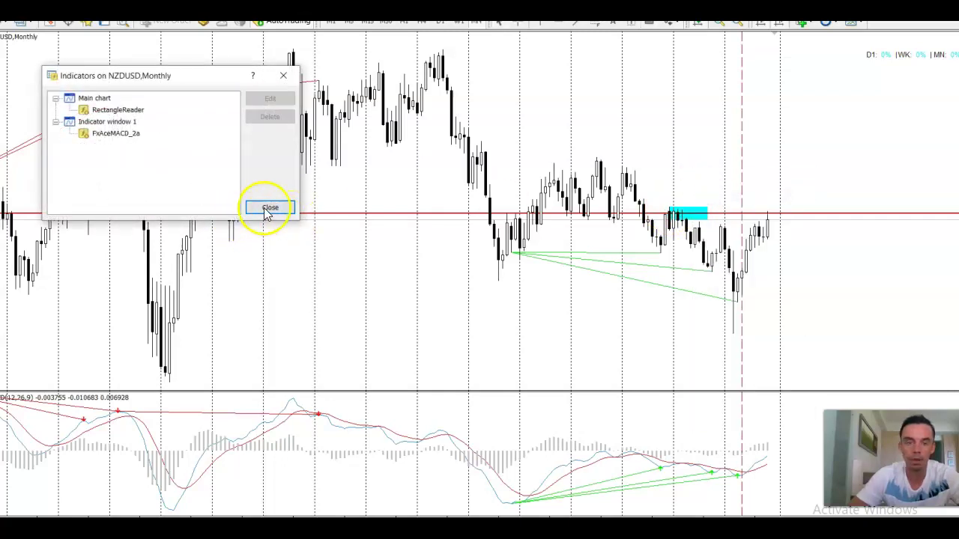
pyautogui.click(268, 208)
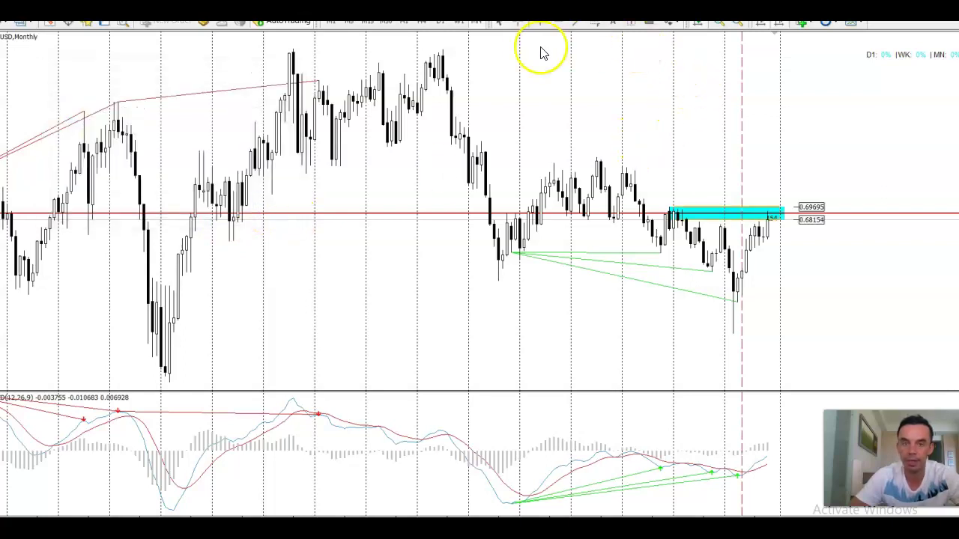
pyautogui.click(458, 23)
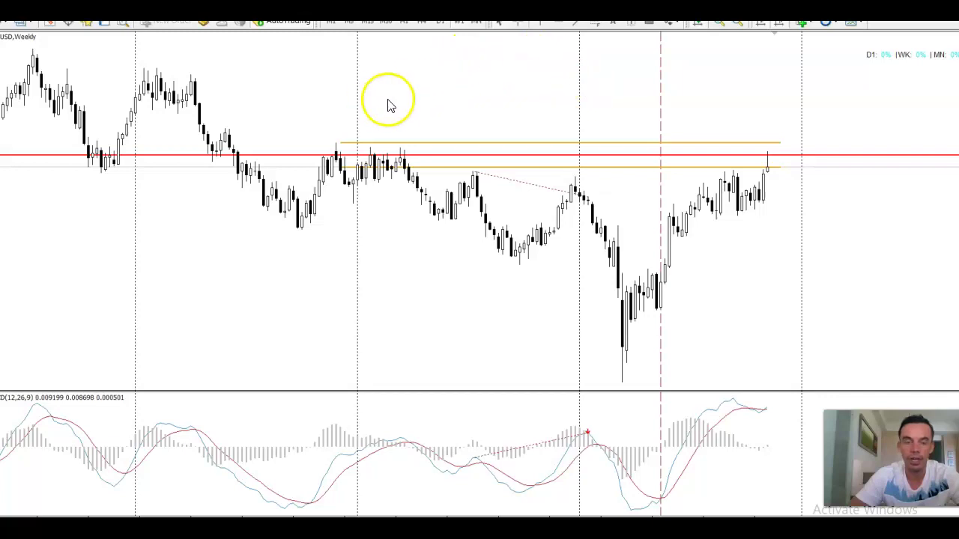
# Nudge the red level up and draw a weekly resistance box from 0.68438 to 0.69385.
pyautogui.moveTo(831, 159); pyautogui.dragTo(828, 152)
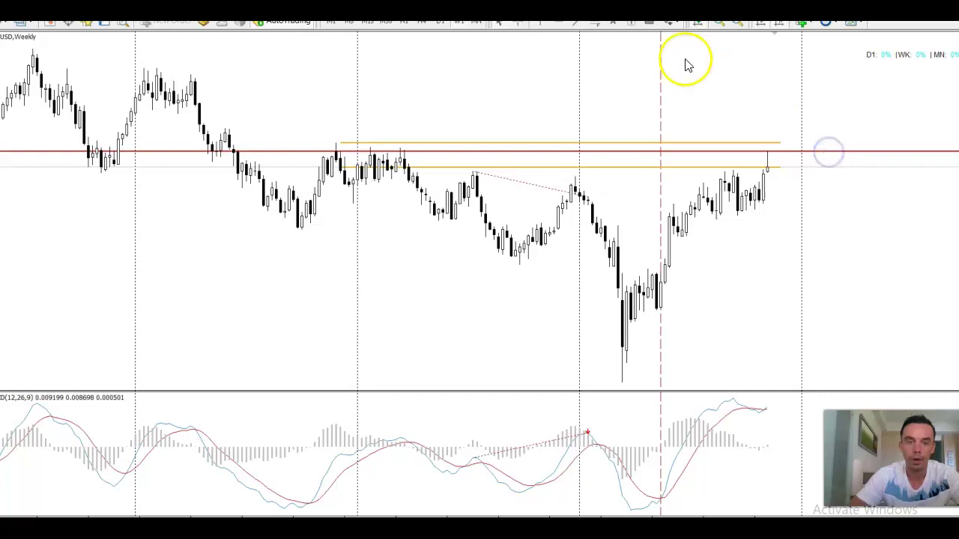
pyautogui.click(648, 24)
pyautogui.click(402, 147)
pyautogui.moveTo(403, 148); pyautogui.dragTo(450, 161)
# Refresh the chart via the Indicators List and move to the D1 daily chart.
pyautogui.rightClick(503, 157)
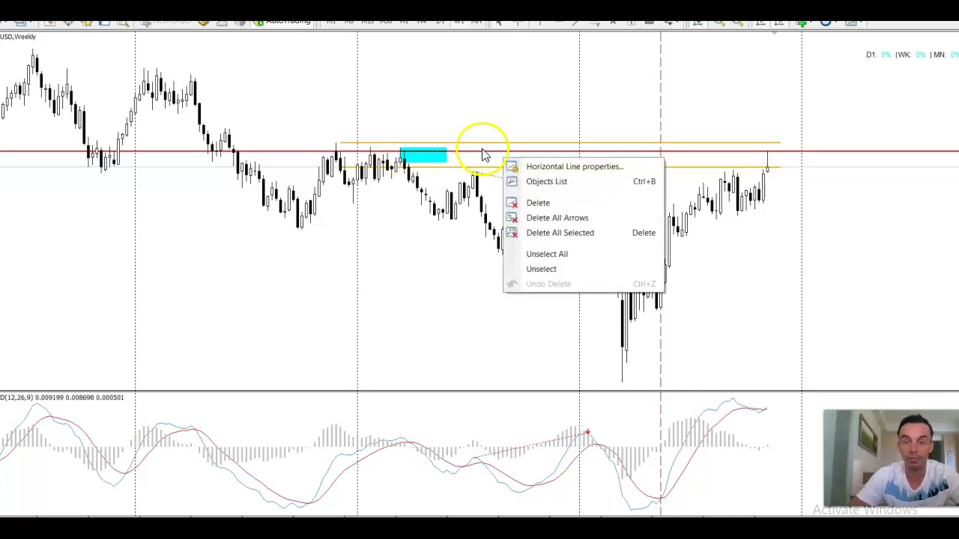
pyautogui.rightClick(460, 100)
pyautogui.click(473, 126)
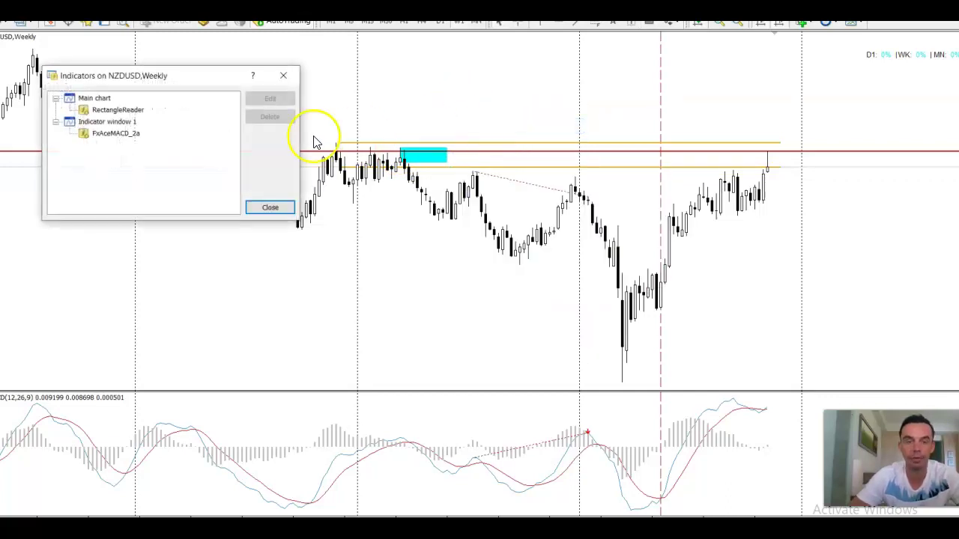
pyautogui.click(280, 208)
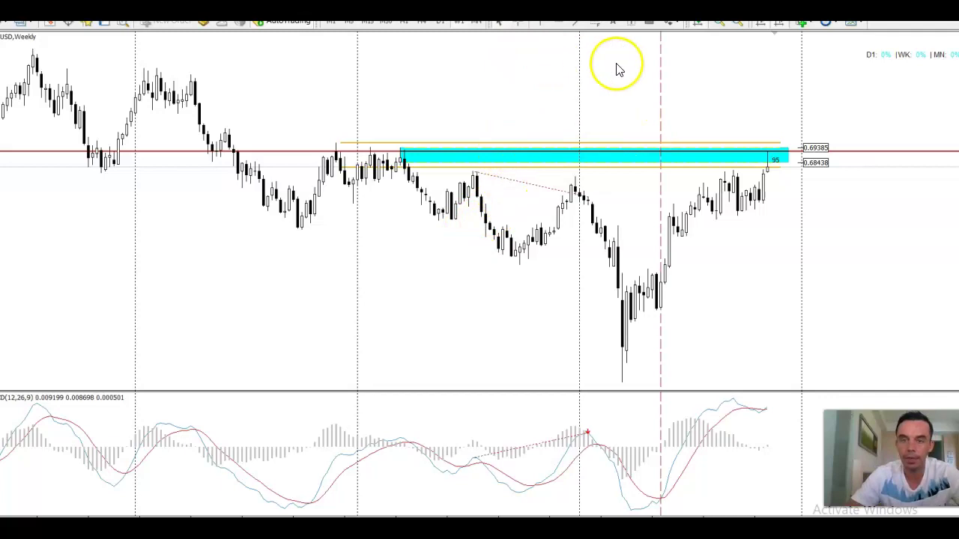
pyautogui.click(440, 22)
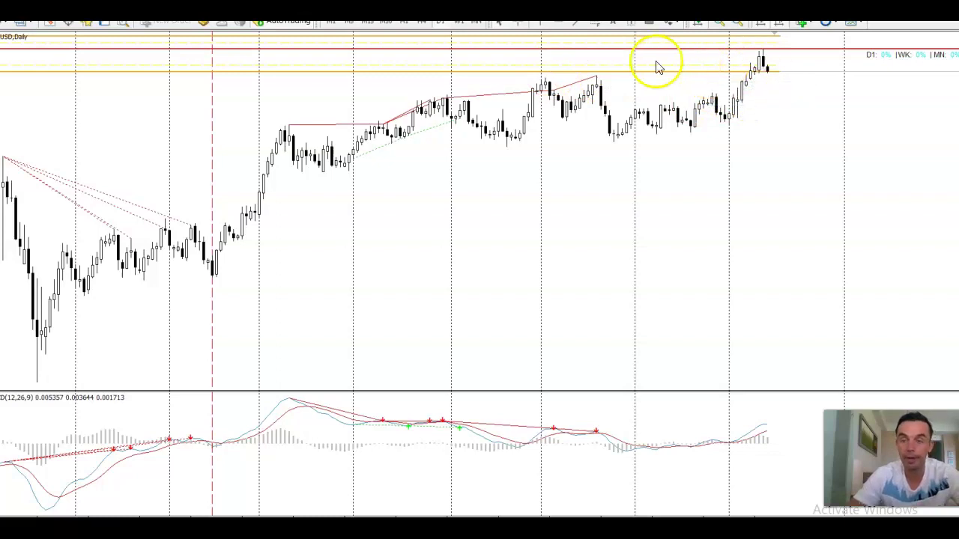
# Compare the resistance zone on W1 and D1, ending on the NZDUSD H4 chart.
pyautogui.click(460, 23)
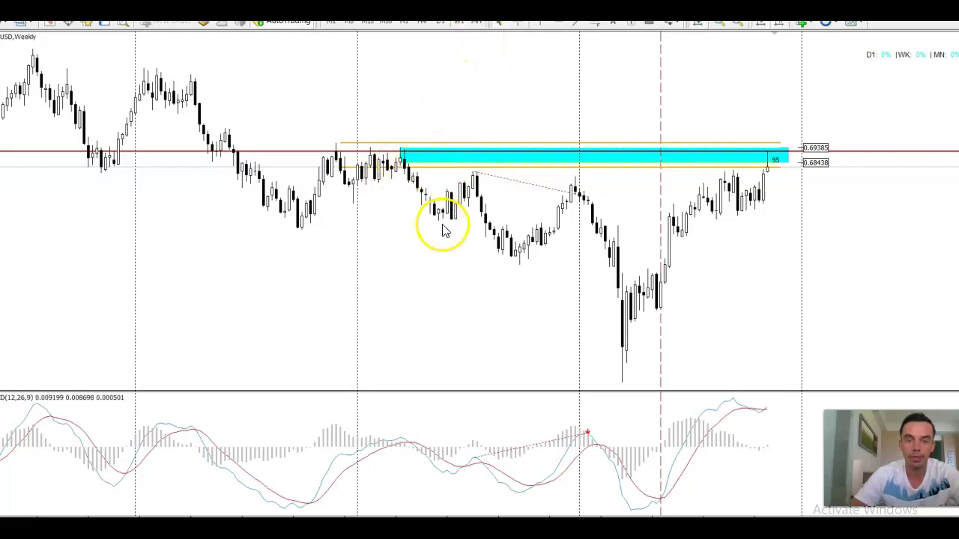
pyautogui.click(441, 23)
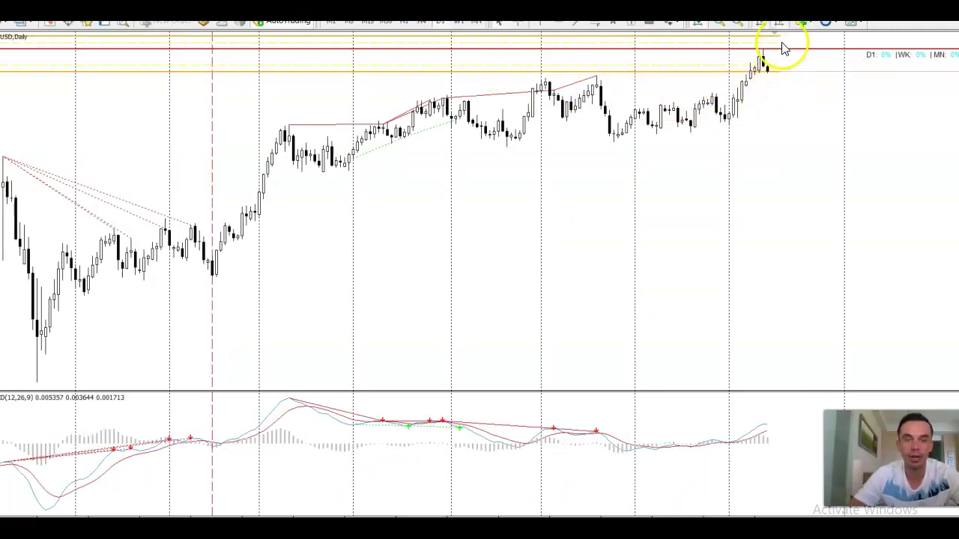
pyautogui.click(422, 23)
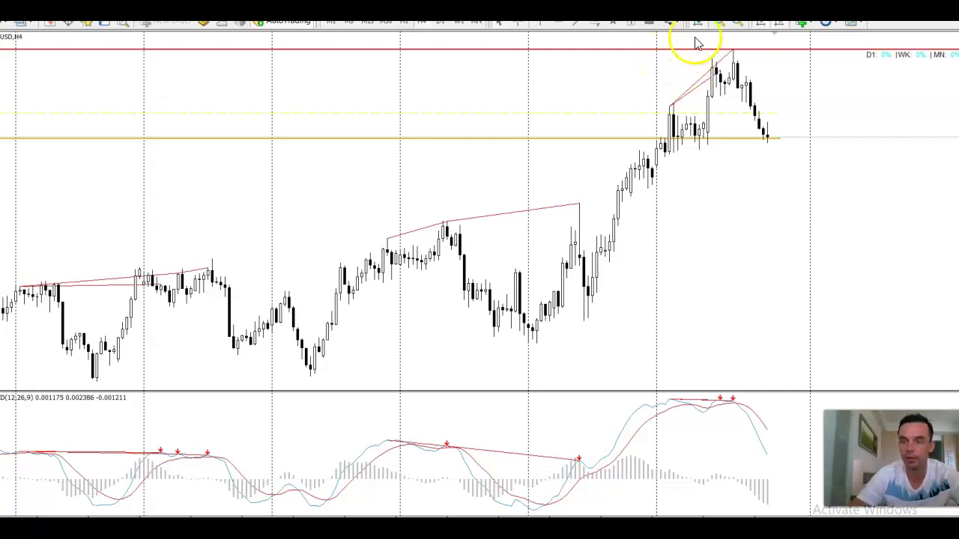
# Drag the price/MACD separator upward to enlarge the H4 MACD pane.
pyautogui.moveTo(727, 88)
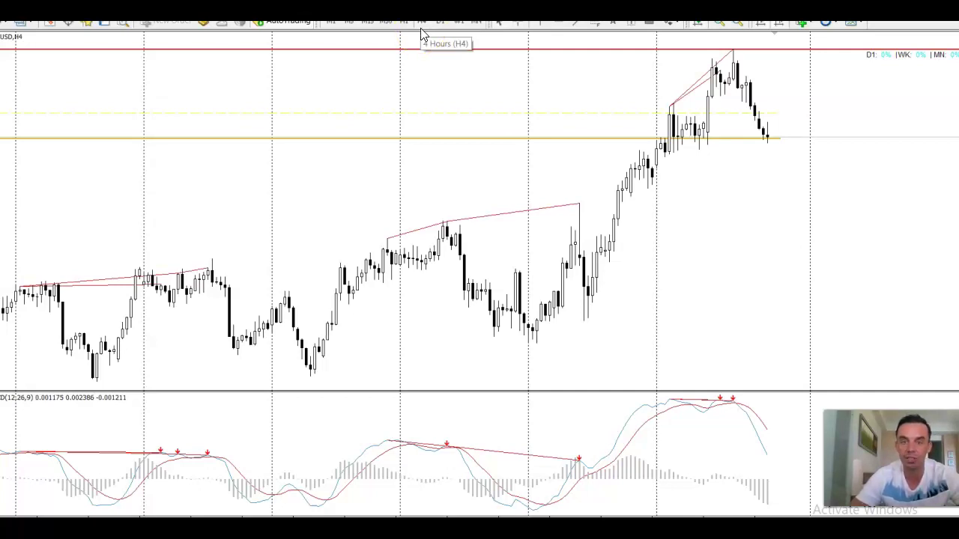
pyautogui.click(453, 49)
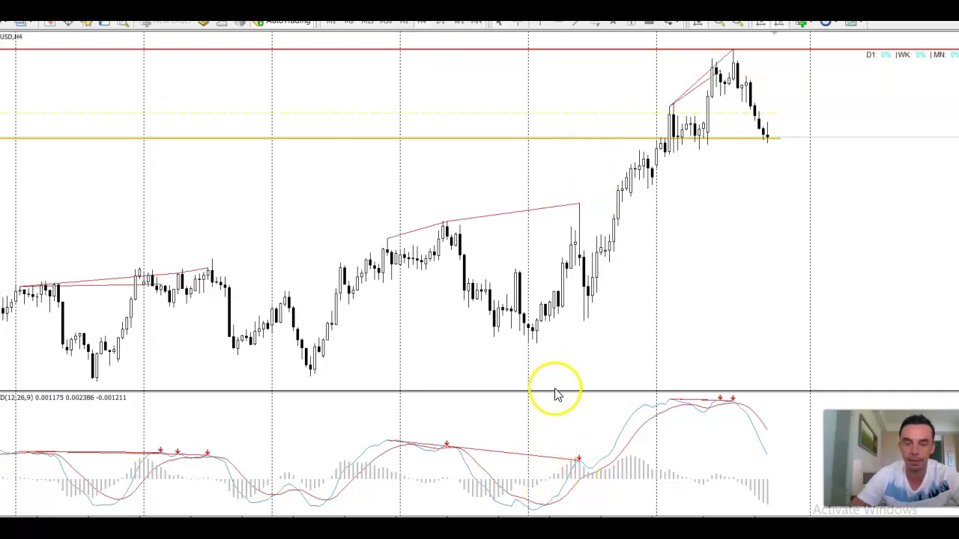
pyautogui.moveTo(555, 393); pyautogui.dragTo(554, 350)
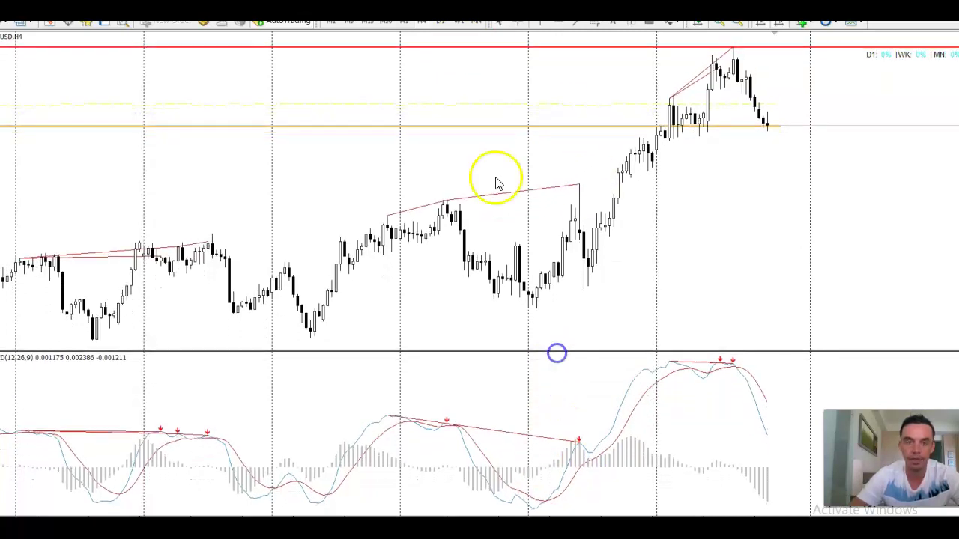
# Review MN, W1 and D1, then on H4 draw the yellow 'SELL NZDUSD @ 0.691 OR ENTER' note.
pyautogui.click(478, 23)
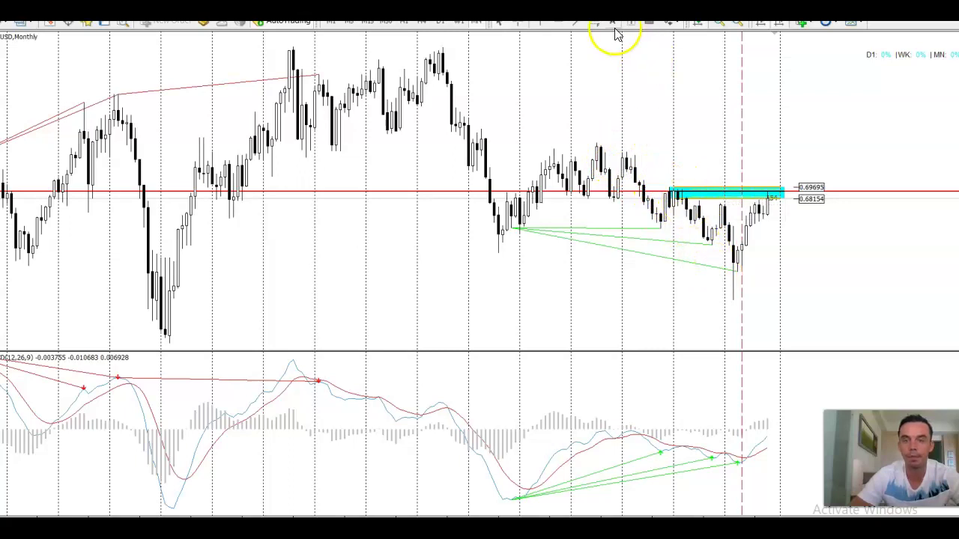
pyautogui.click(458, 23)
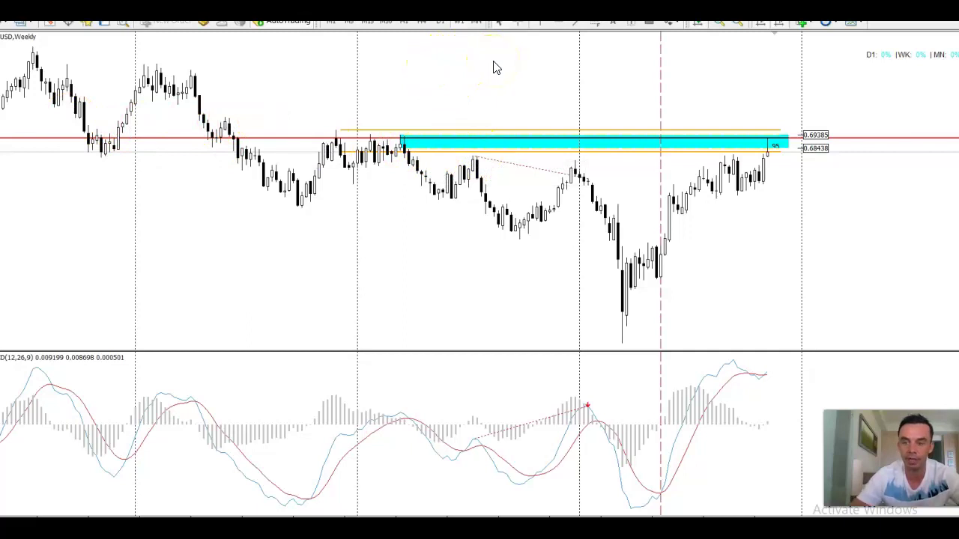
pyautogui.click(440, 21)
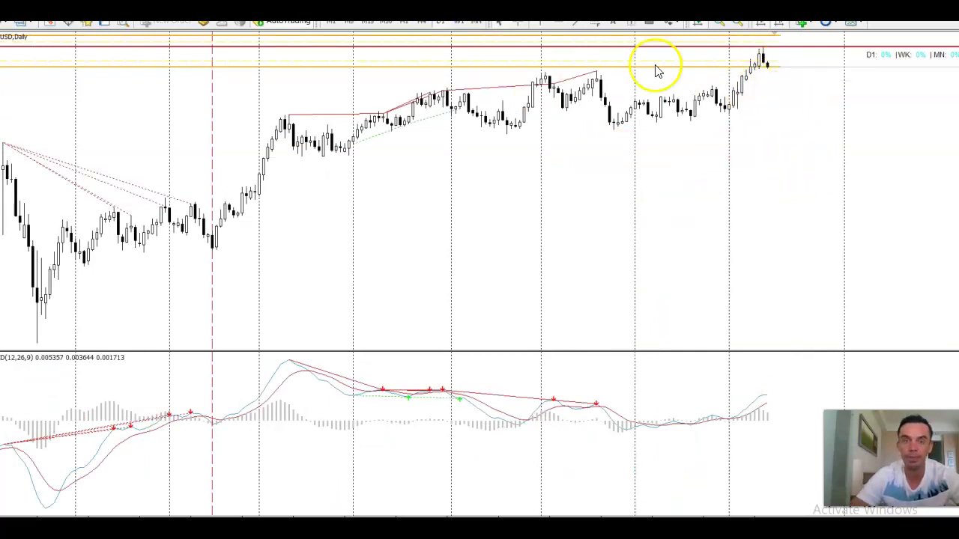
pyautogui.click(421, 22)
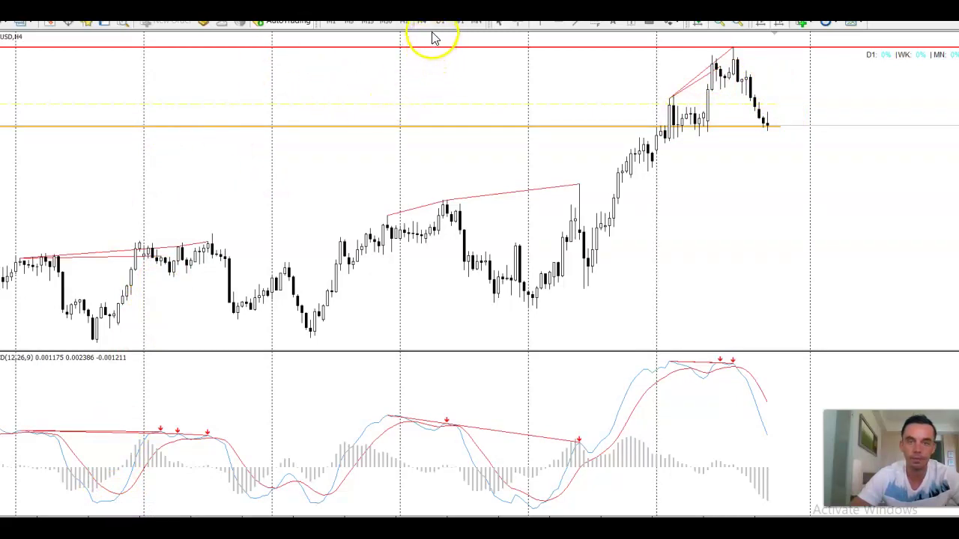
pyautogui.moveTo(266, 72); pyautogui.dragTo(716, 258)
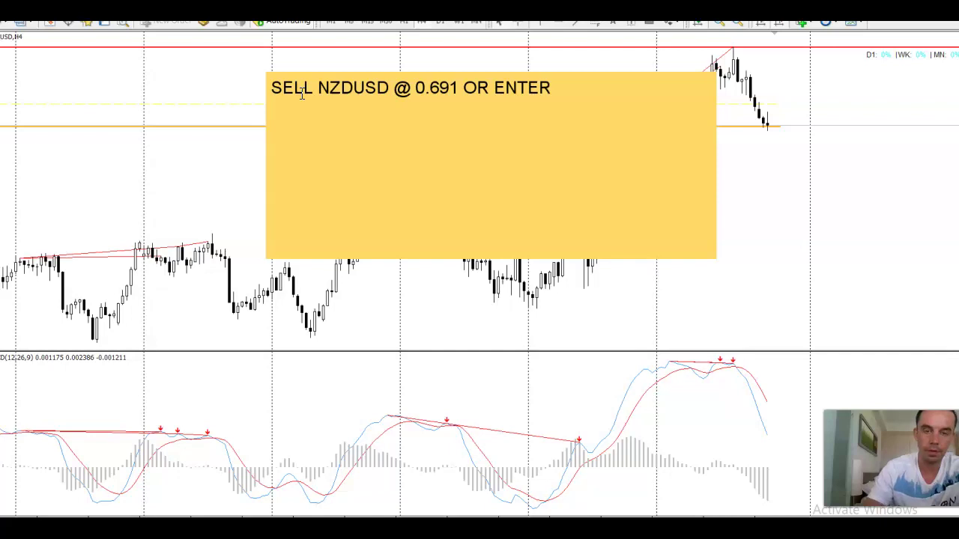
# Continue the note with 'A MANUAL MacD Divergence Signal on 1hr, 4hr or Daily', fixing typos.
pyautogui.write('MANUAL MA')
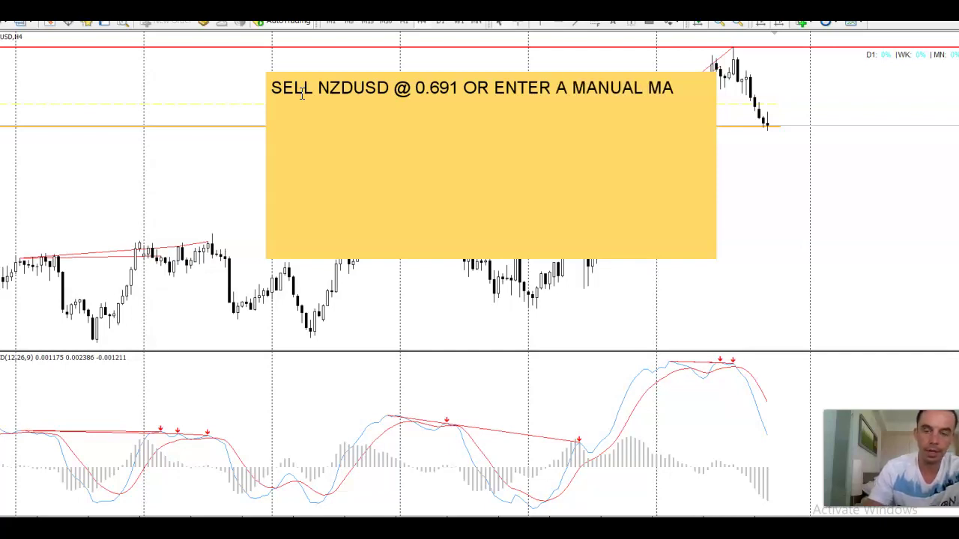
pyautogui.press('BackSpace')
pyautogui.write('acD d')
pyautogui.press('BackSpace')
pyautogui.write('D')
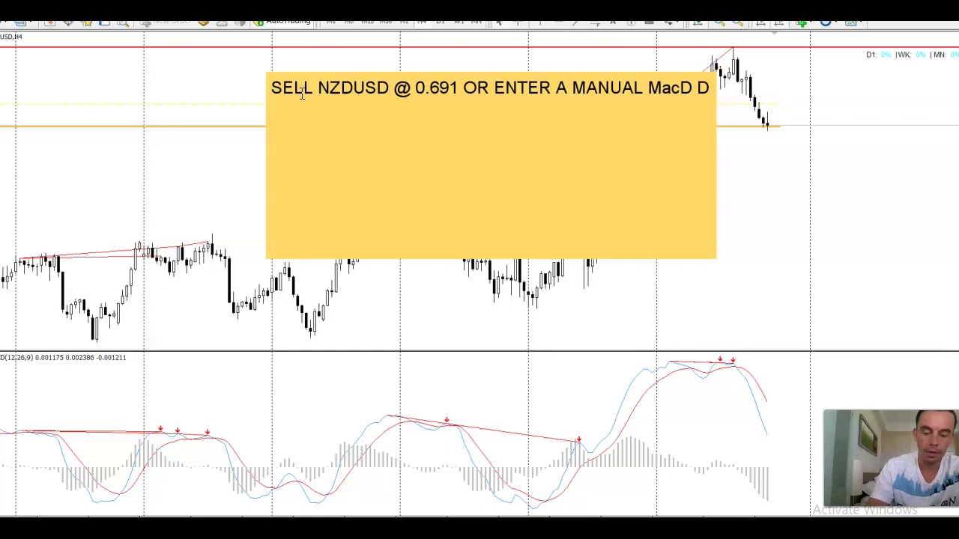
pyautogui.write('ivergen')
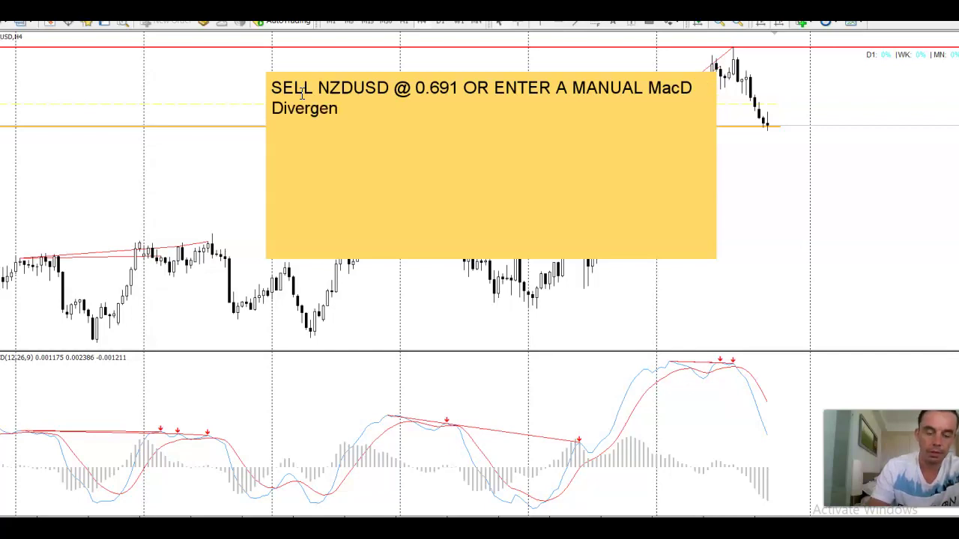
pyautogui.write('ce')
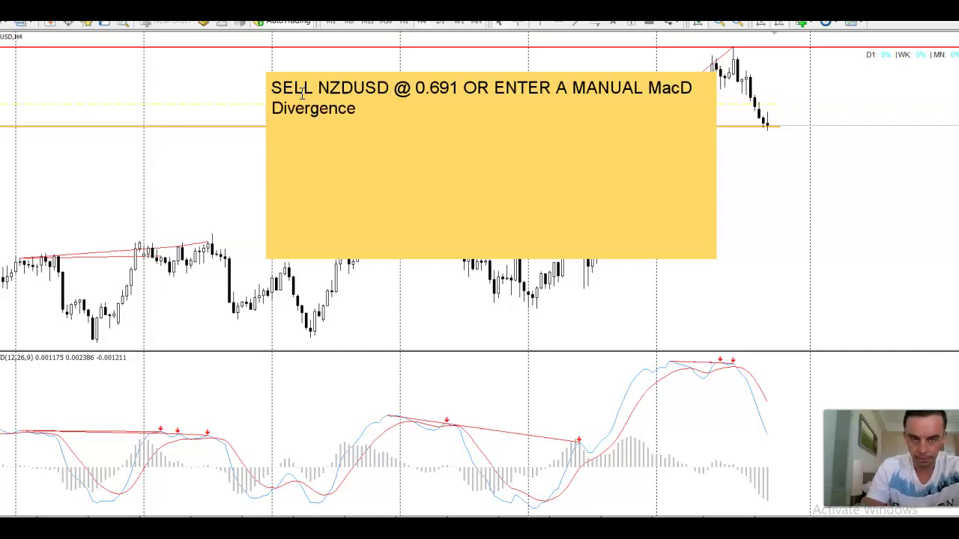
pyautogui.write(' Signa')
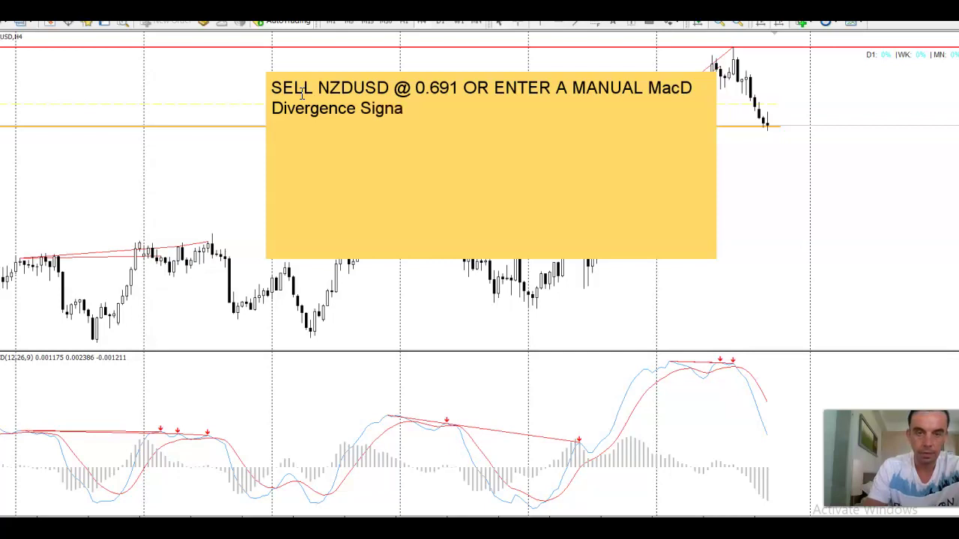
pyautogui.write('l on 1ht')
pyautogui.press('BackSpace')
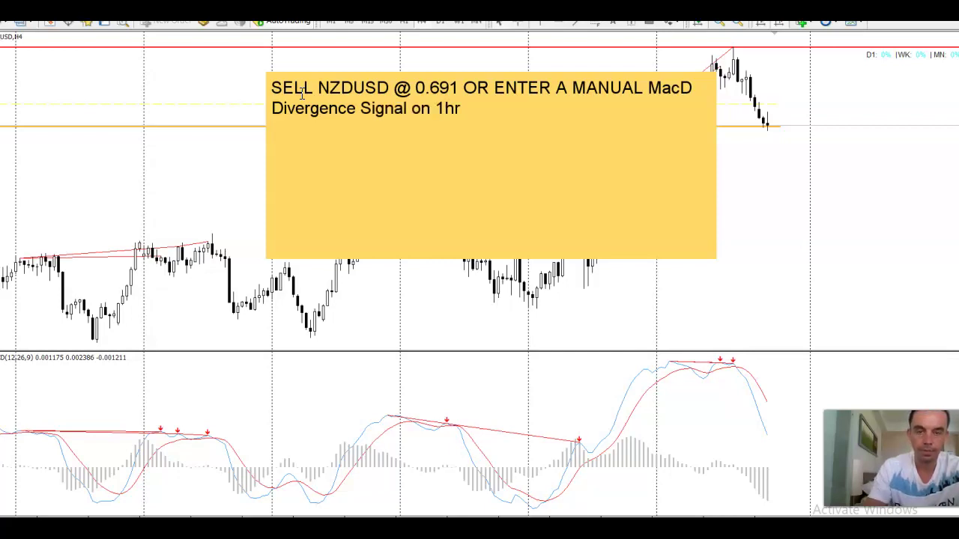
pyautogui.write('r, 4hr')
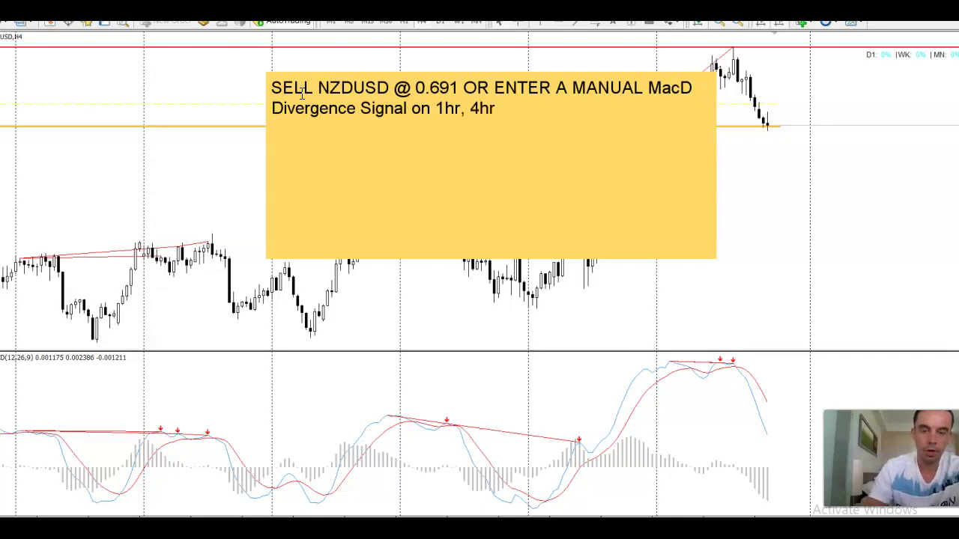
pyautogui.write(' or Daily')
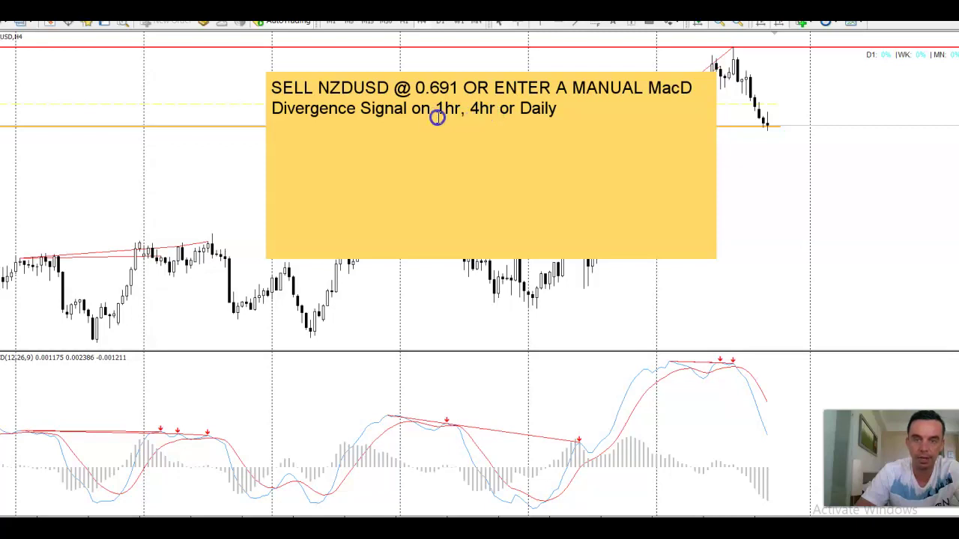
# Insert 'Bearish' before 'Divergence' in the note.
pyautogui.moveTo(435, 110); pyautogui.dragTo(454, 113)
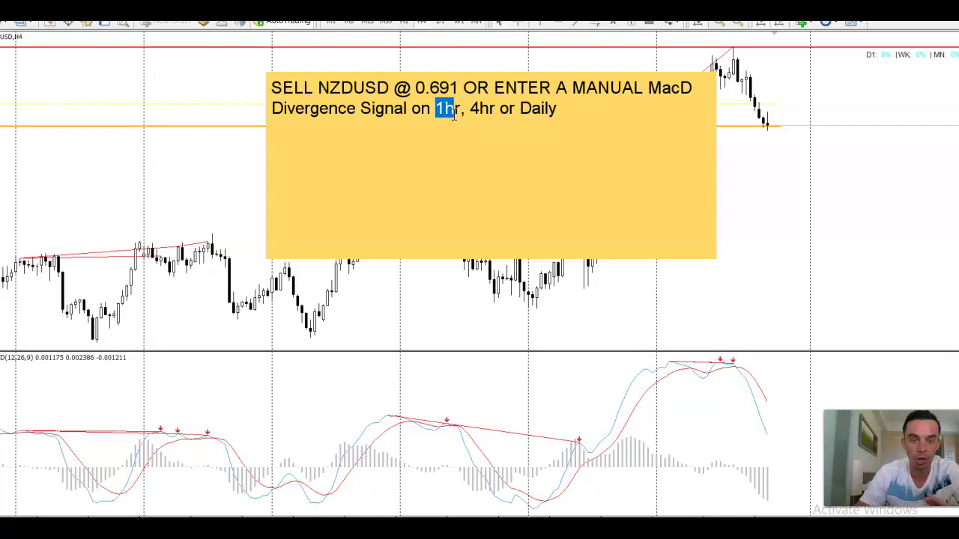
pyautogui.click(274, 109)
pyautogui.write('BEAR')
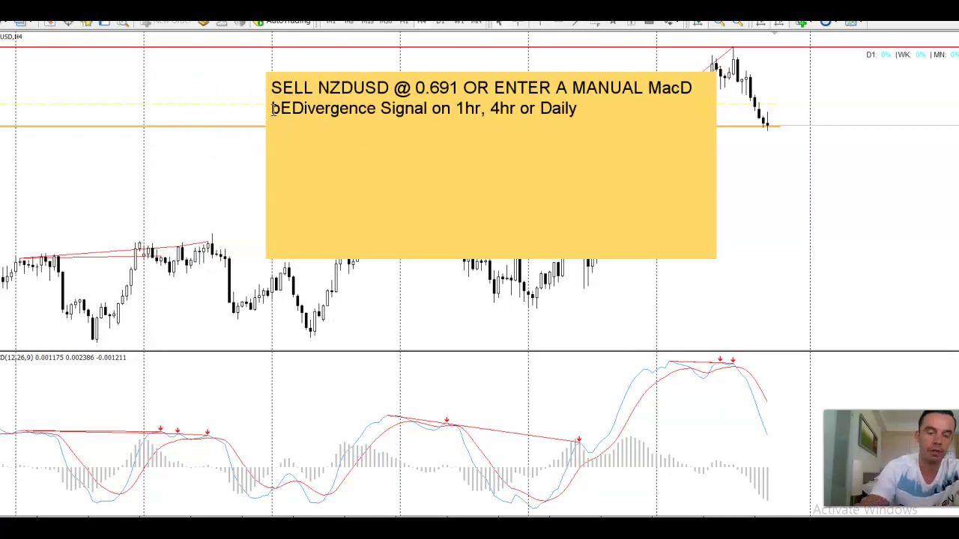
pyautogui.press('BackSpace')
pyautogui.press('BackSpace')
pyautogui.press('BackSpace')
pyautogui.press('BackSpace')
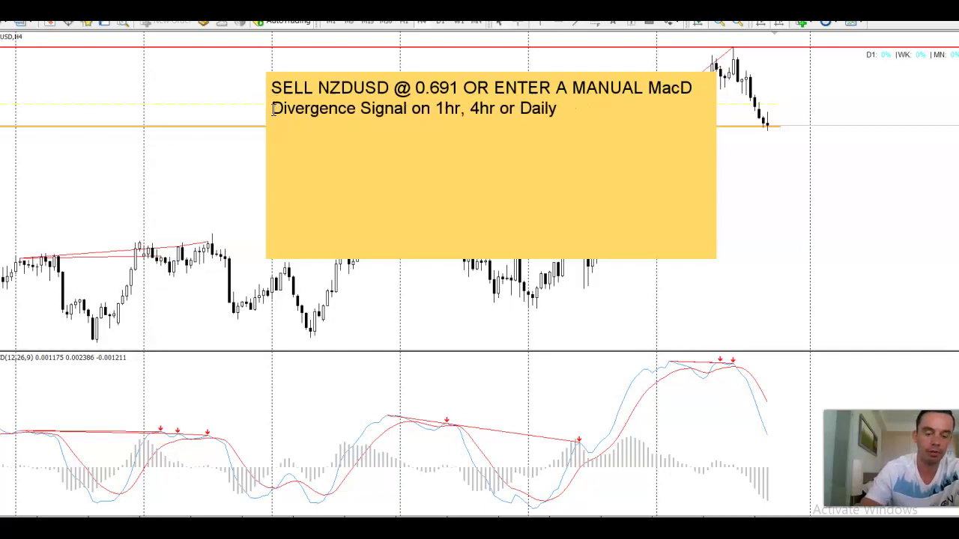
pyautogui.write('Bear')
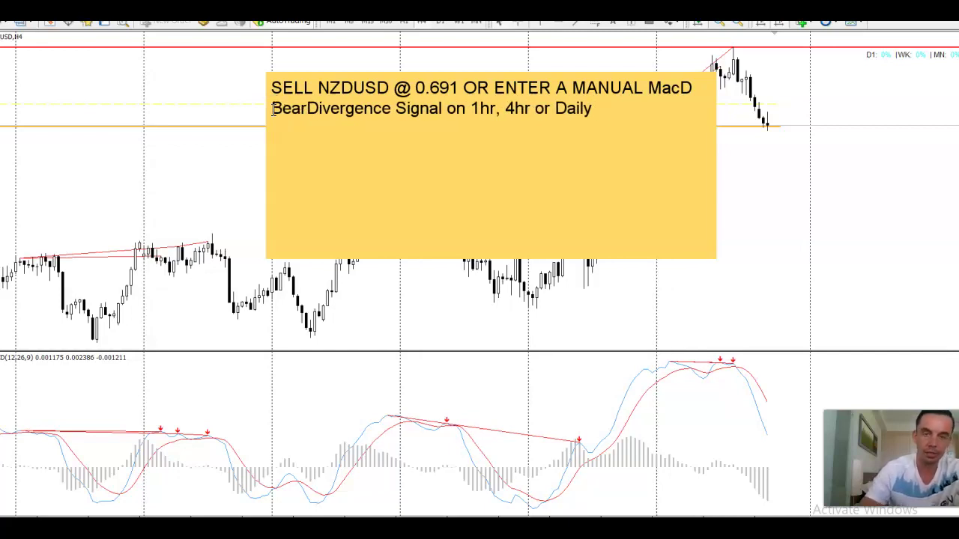
pyautogui.write('his')
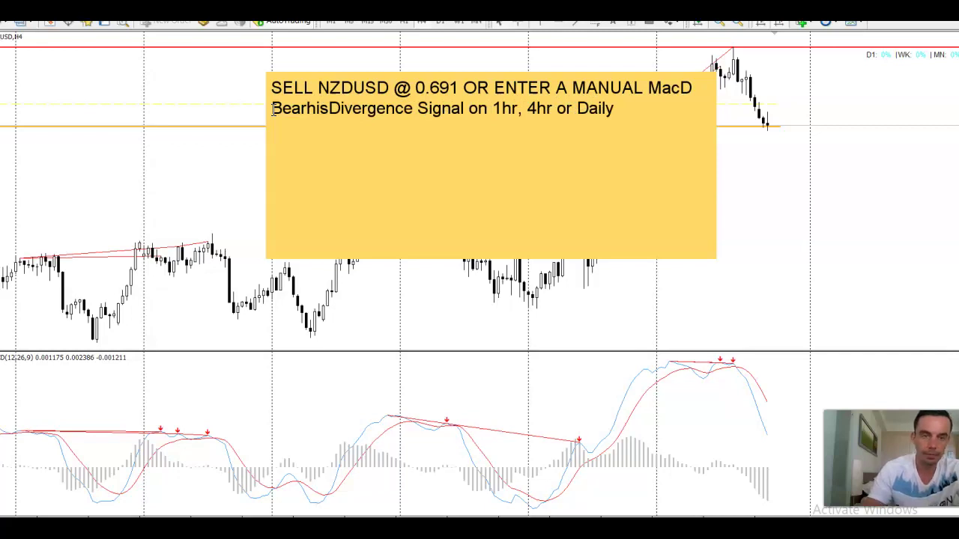
pyautogui.press('BackSpace')
pyautogui.press('BackSpace')
pyautogui.press('BackSpace')
pyautogui.write('ish')
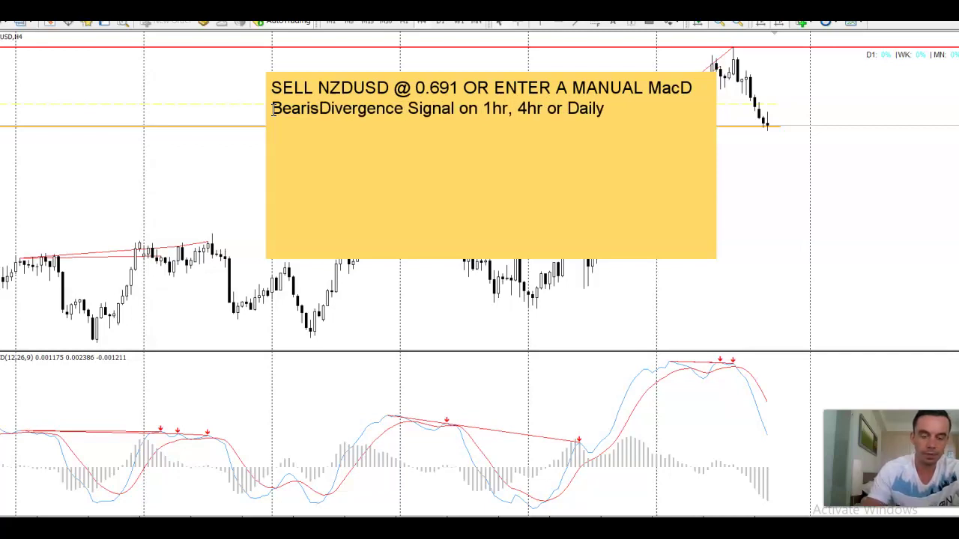
pyautogui.click(307, 111)
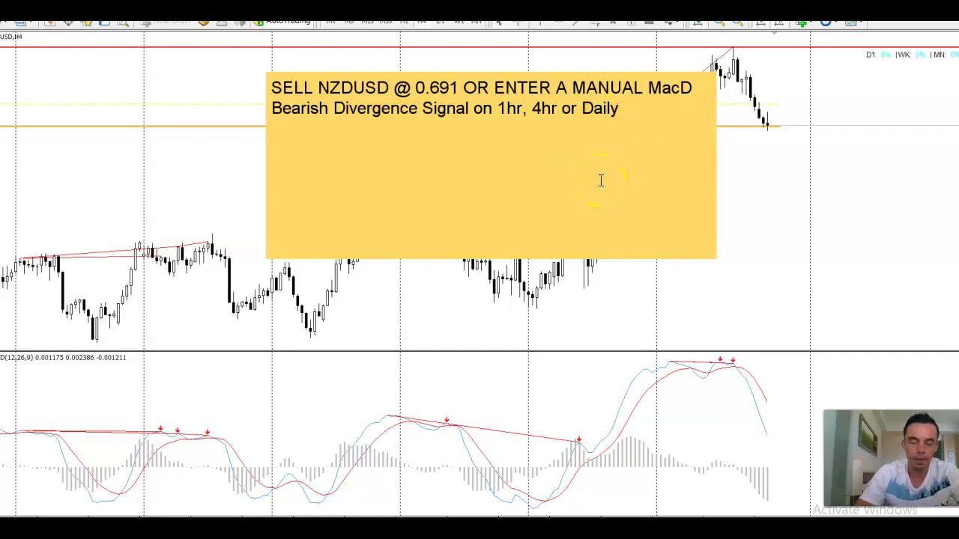
# Add 'Stop Loss 0.703' and 'Take Profit 0.66' lines to the yellow note, then click off it.
pyautogui.write('Stop l')
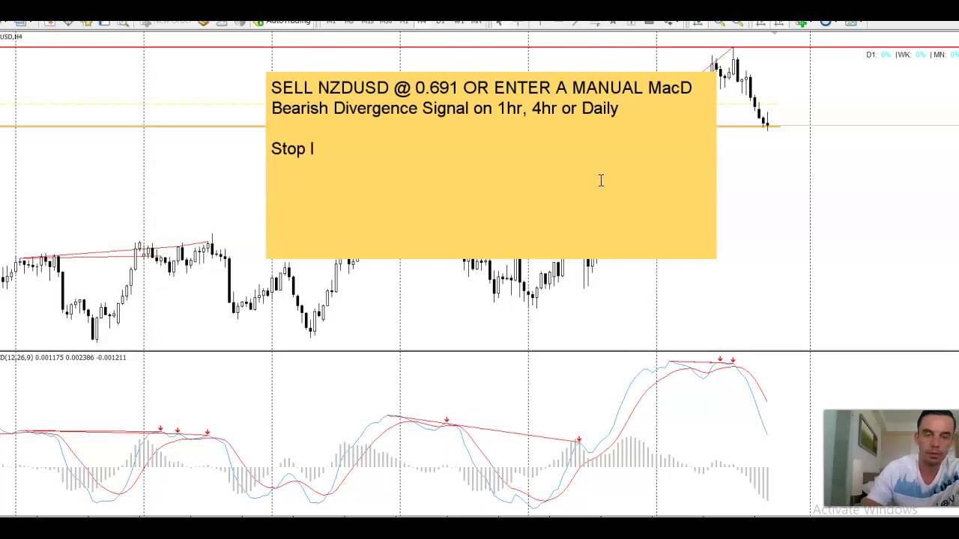
pyautogui.press('BackSpace')
pyautogui.write('Loss 0.')
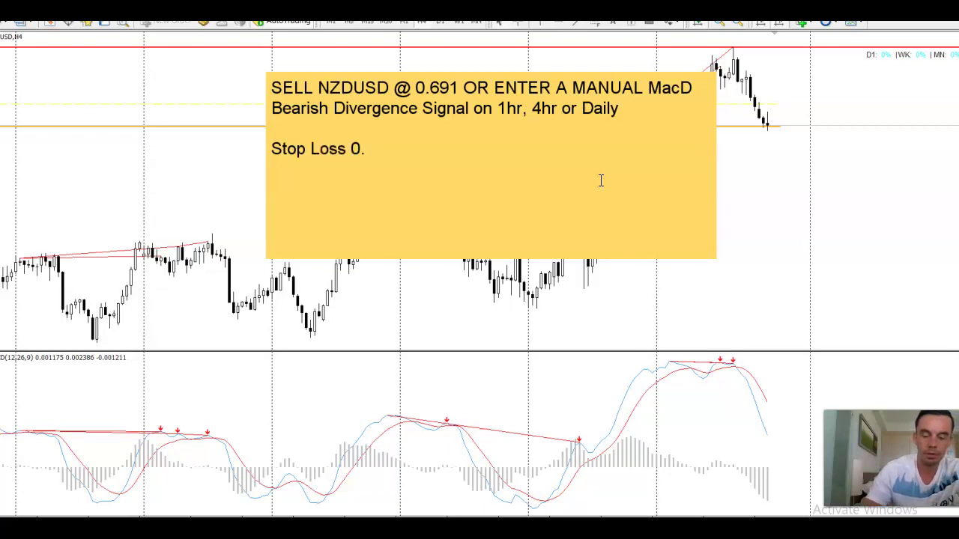
pyautogui.write('70')
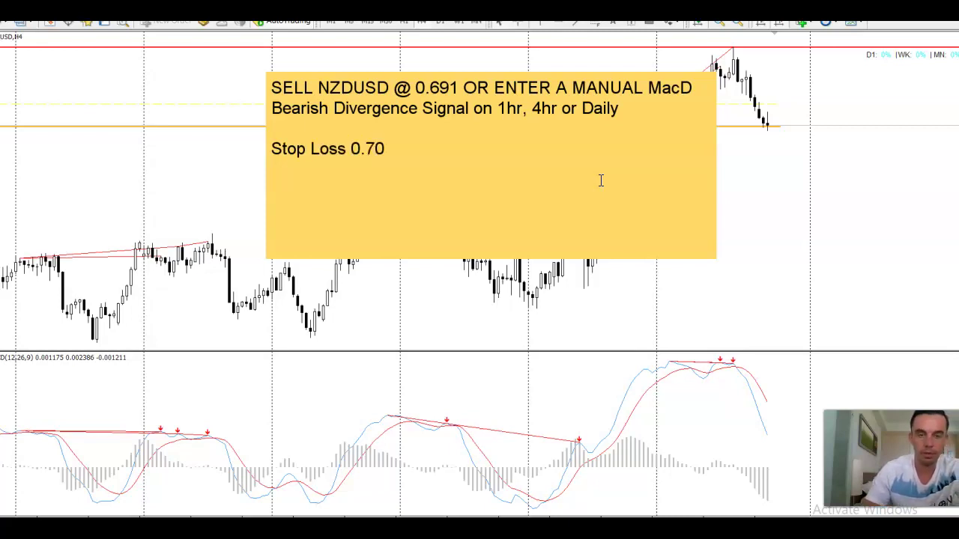
pyautogui.write('3  ')
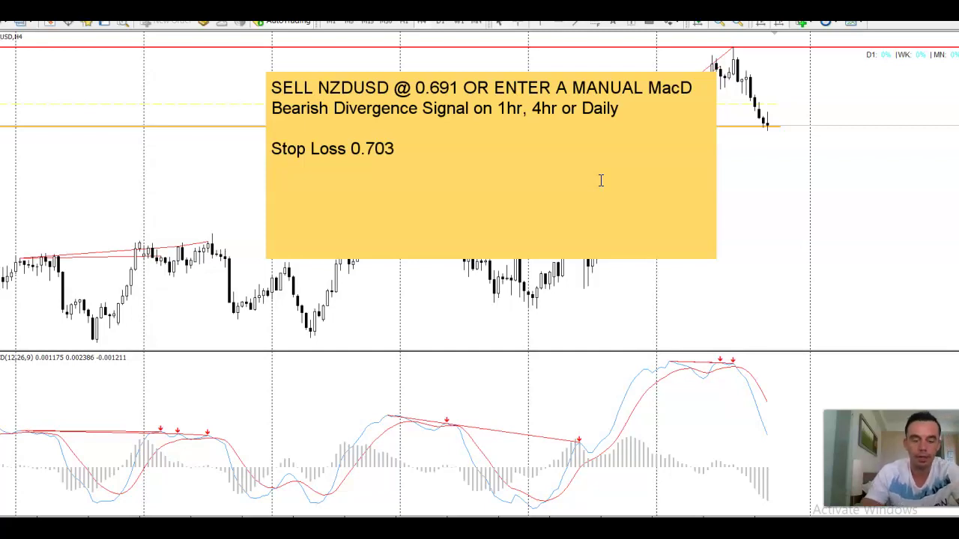
pyautogui.write('T')
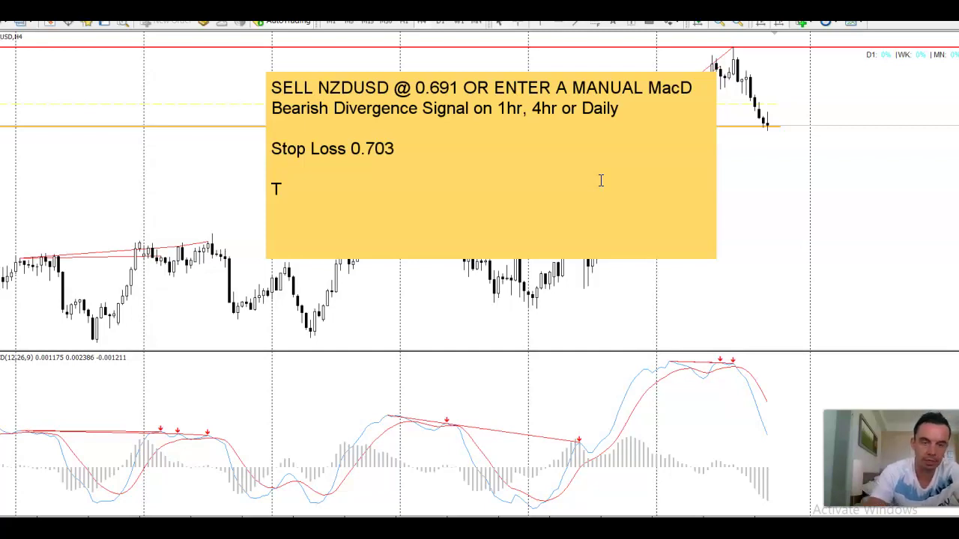
pyautogui.write('ake Profit')
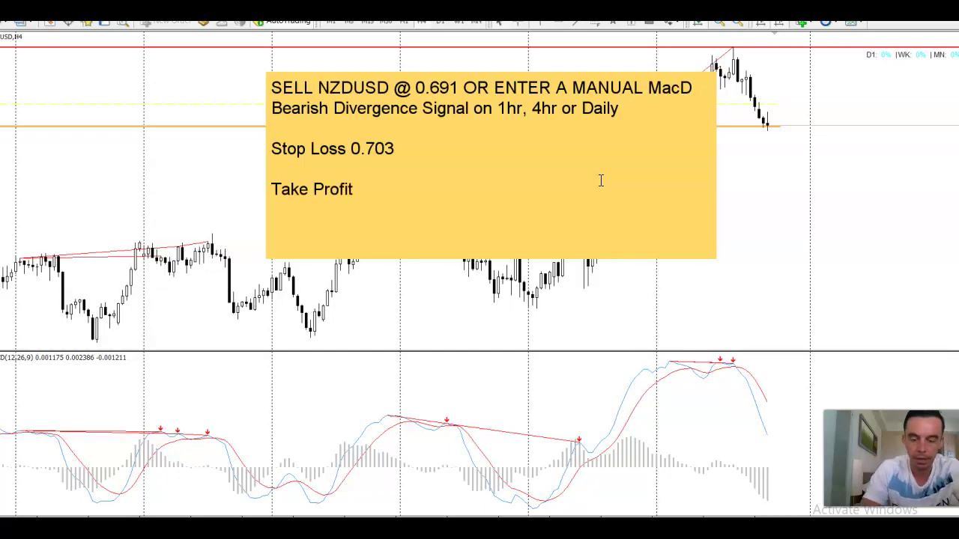
pyautogui.write(' 0.66')
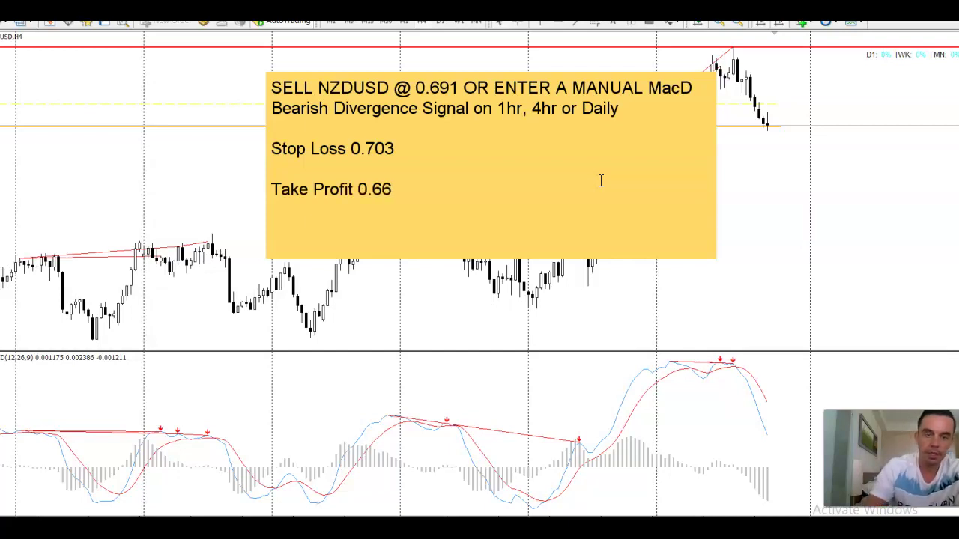
pyautogui.click(361, 205)
pyautogui.click(354, 165)
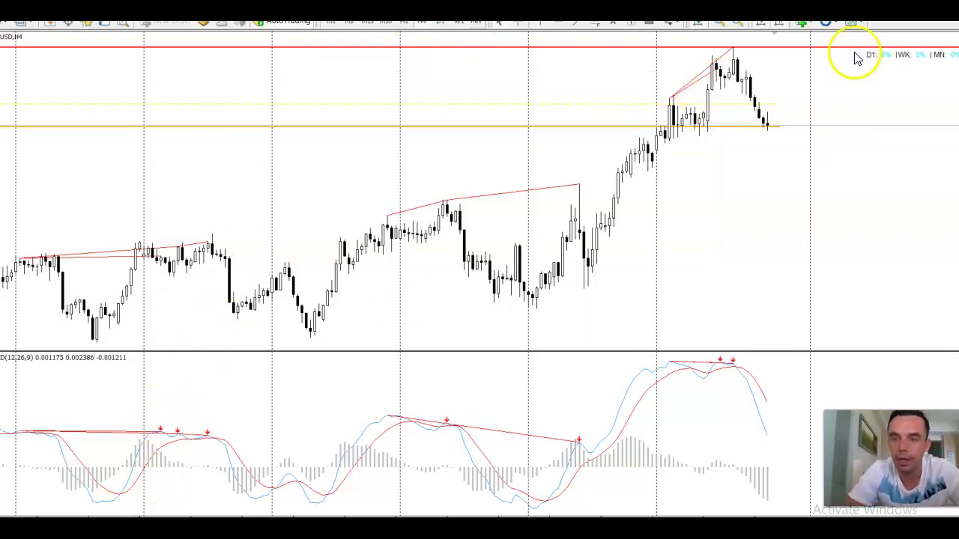
# Show the NZDUSD D1 chart with its divergence trendlines and resistance lines.
pyautogui.click(441, 21)
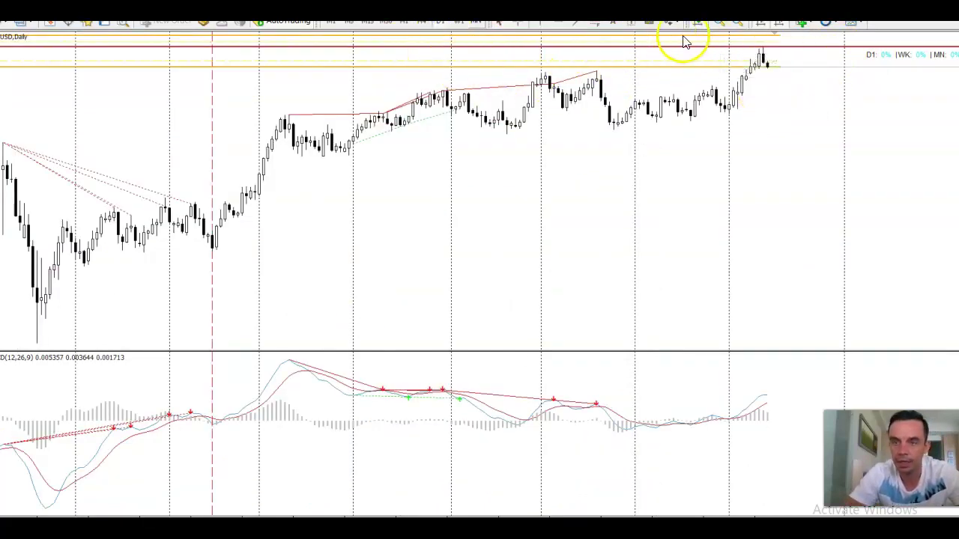
# Draw a blue zone rectangle (0.66946–0.66041) right of the latest daily candles and review the chart's indicators list.
pyautogui.click(646, 23)
pyautogui.moveTo(738, 93); pyautogui.dragTo(767, 110)
pyautogui.rightClick(769, 111)
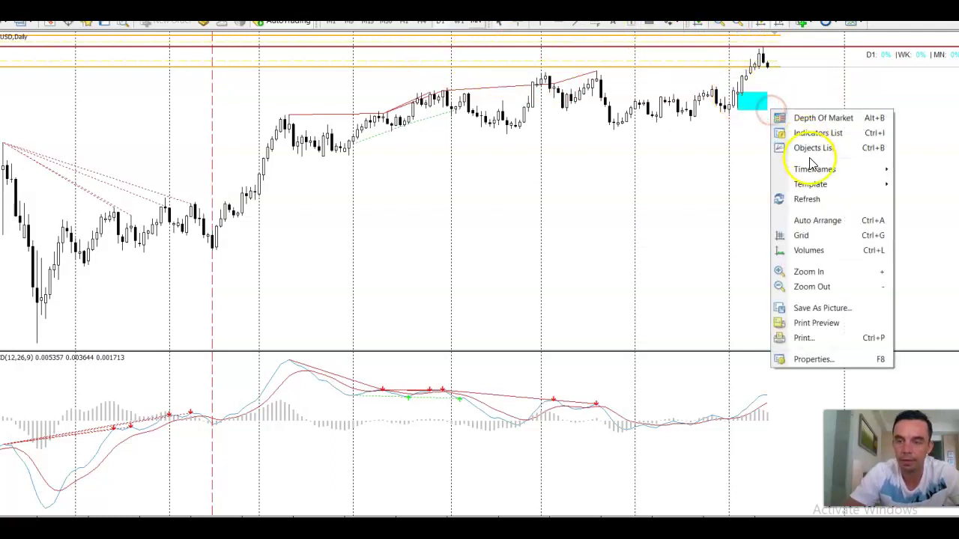
pyautogui.click(813, 134)
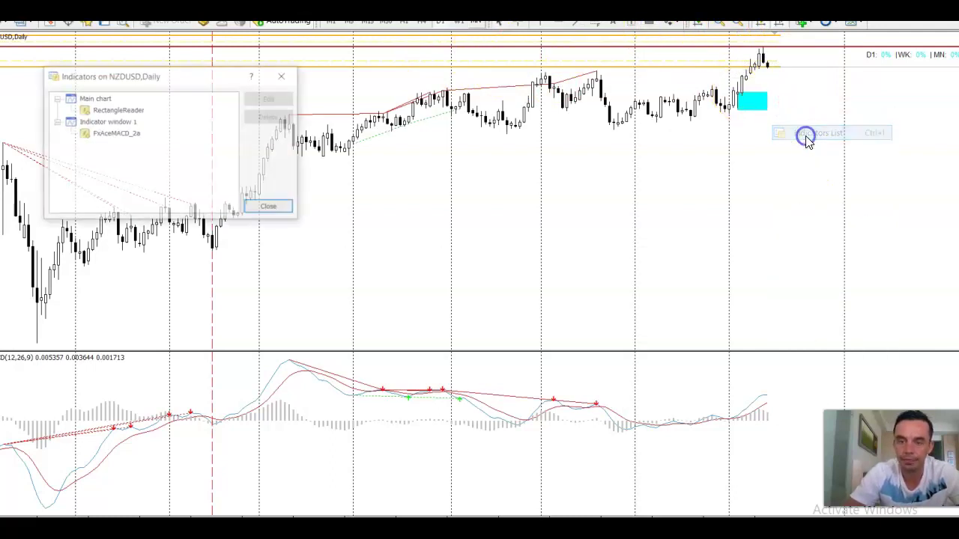
pyautogui.click(270, 208)
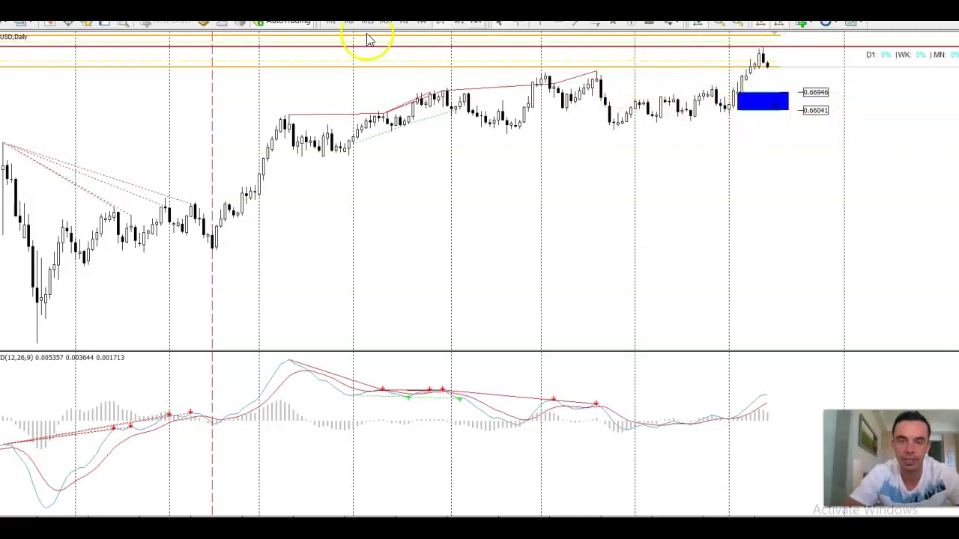
# Place a red horizontal line along the blue zone's lower edge.
pyautogui.click(564, 27)
pyautogui.moveTo(674, 142); pyautogui.dragTo(659, 111)
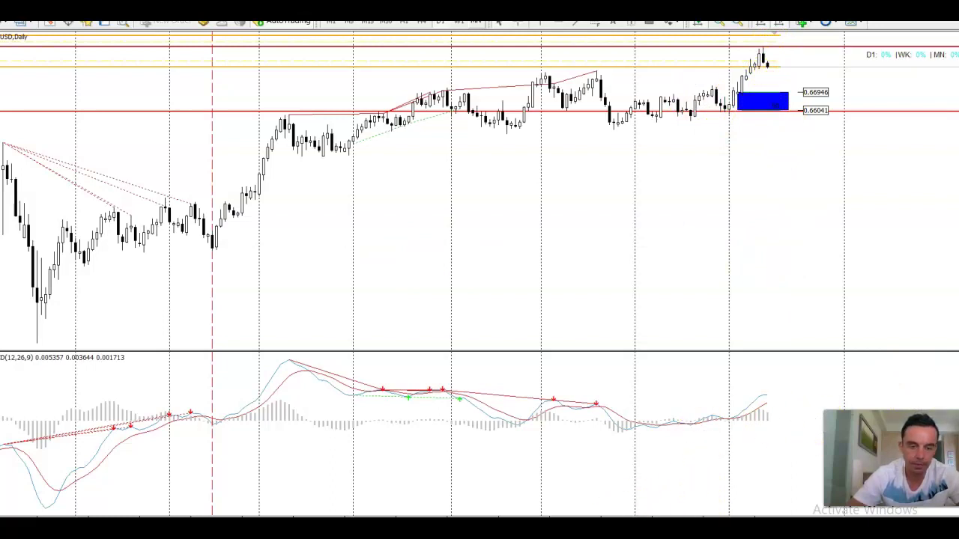
pyautogui.click(364, 504)
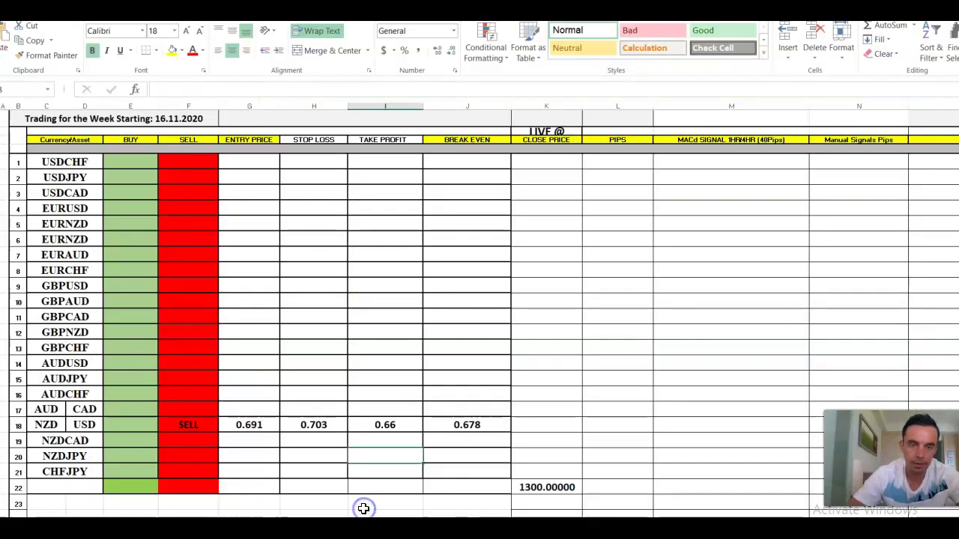